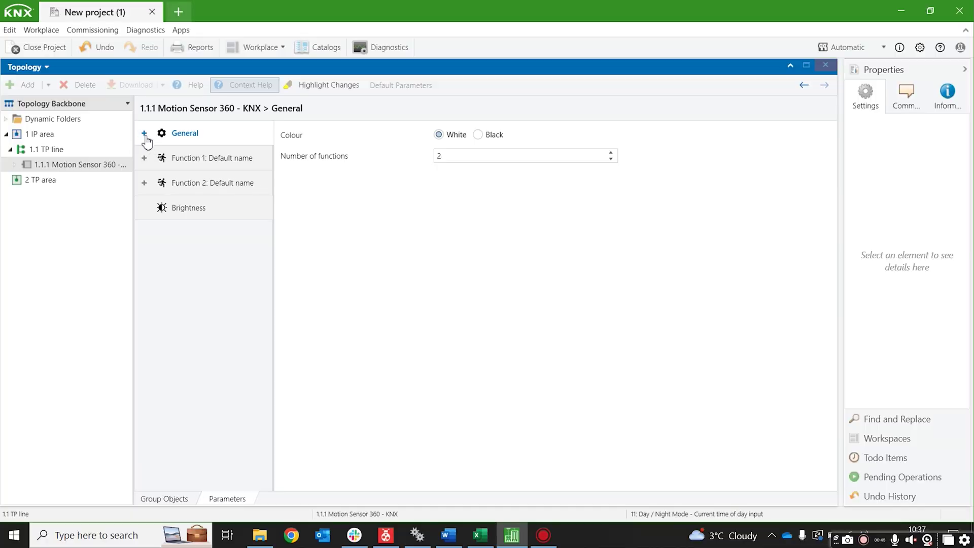
# Open General > Advanced, confirm Master & slave functionality stays Standalone, and briefly check Group Objects
pyautogui.click(146, 134)
pyautogui.click(175, 164)
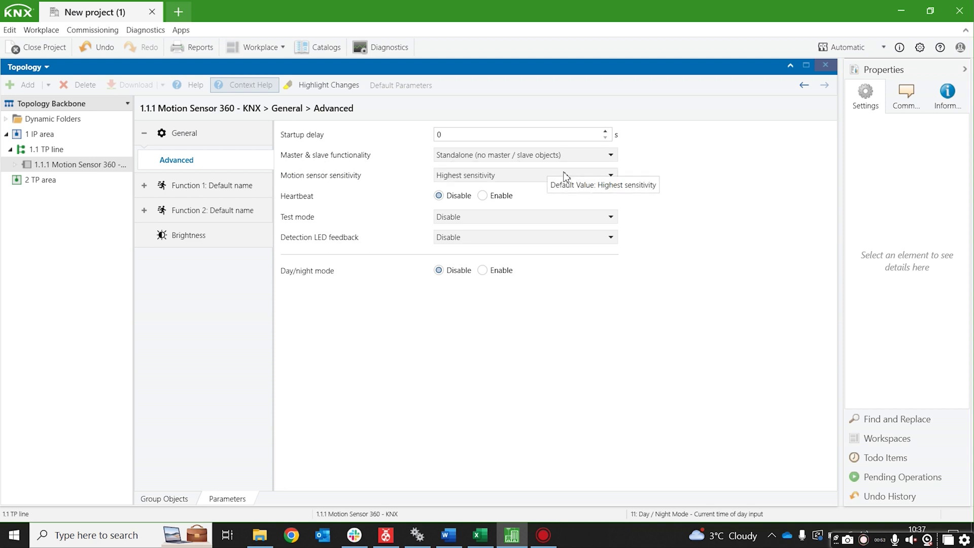
pyautogui.click(611, 156)
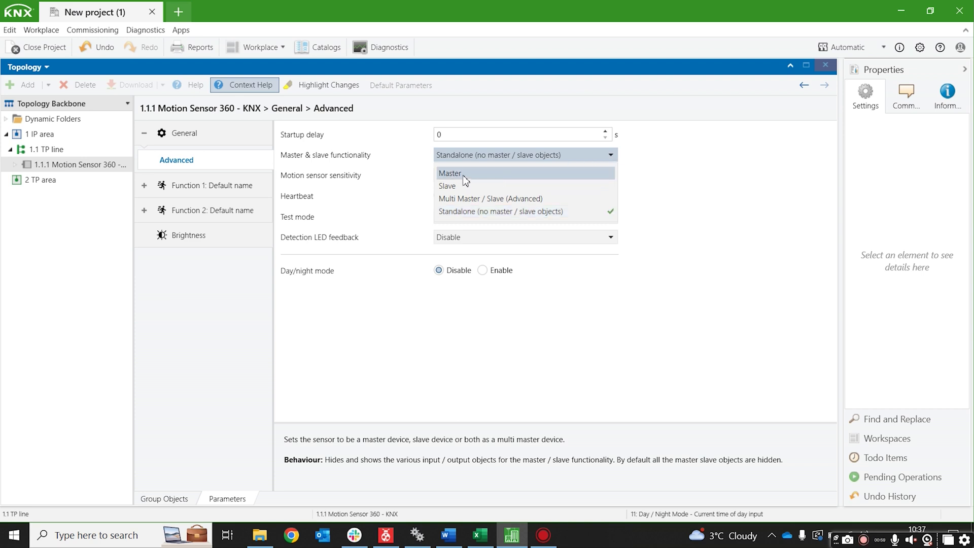
pyautogui.click(461, 155)
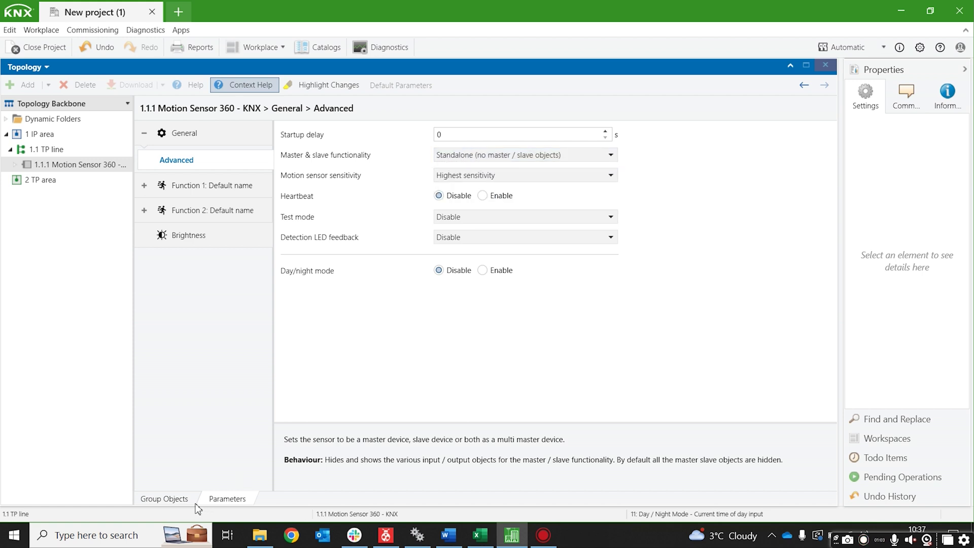
pyautogui.click(167, 500)
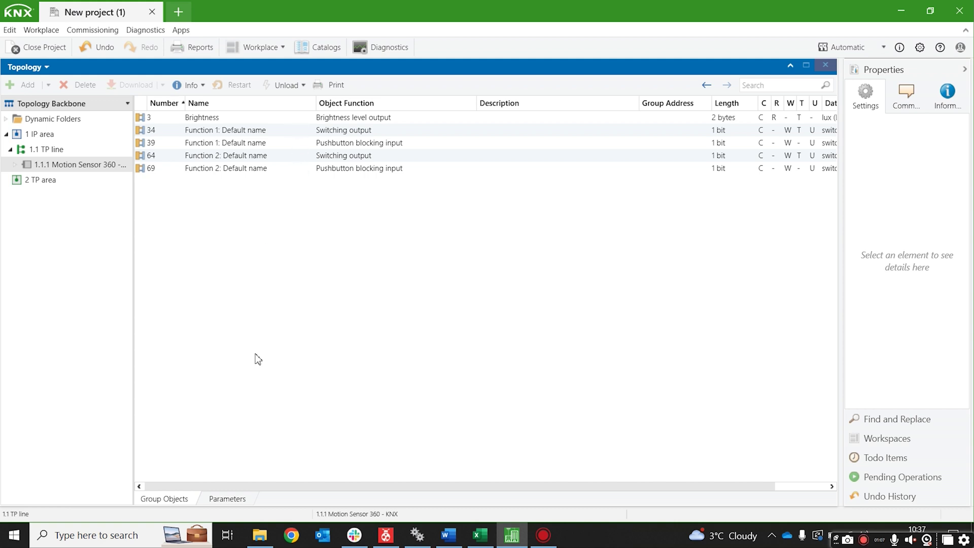
pyautogui.click(228, 499)
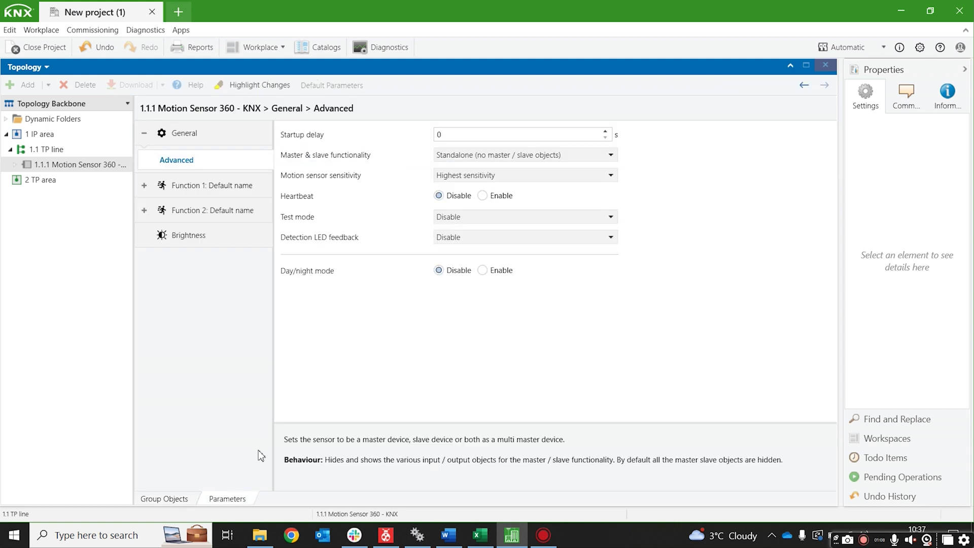
# Set Master & slave functionality to Master and list the new Master group objects
pyautogui.click(454, 157)
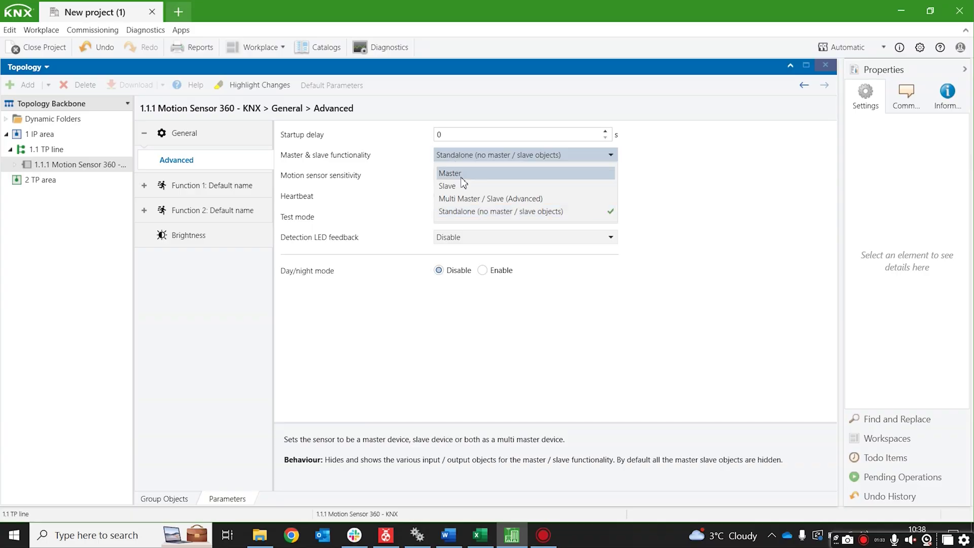
pyautogui.click(462, 177)
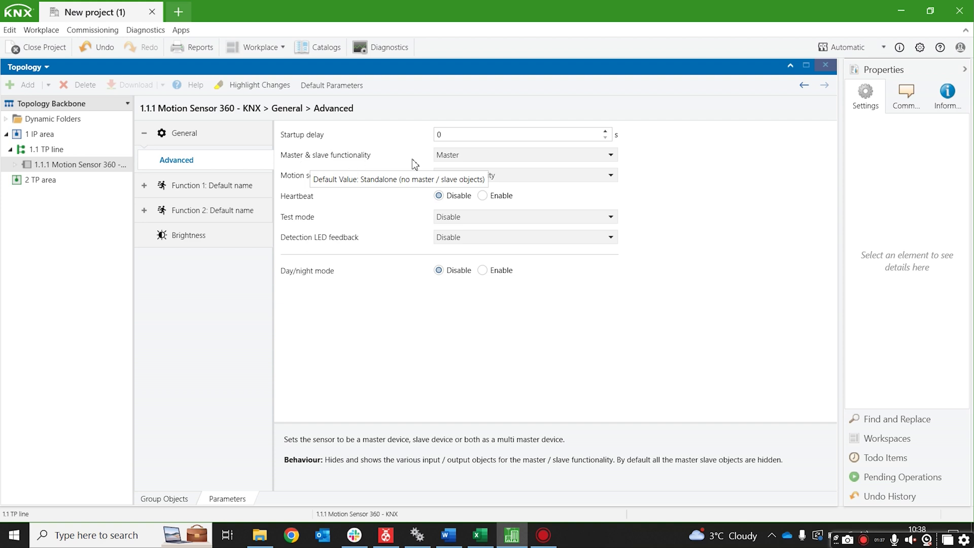
pyautogui.click(181, 499)
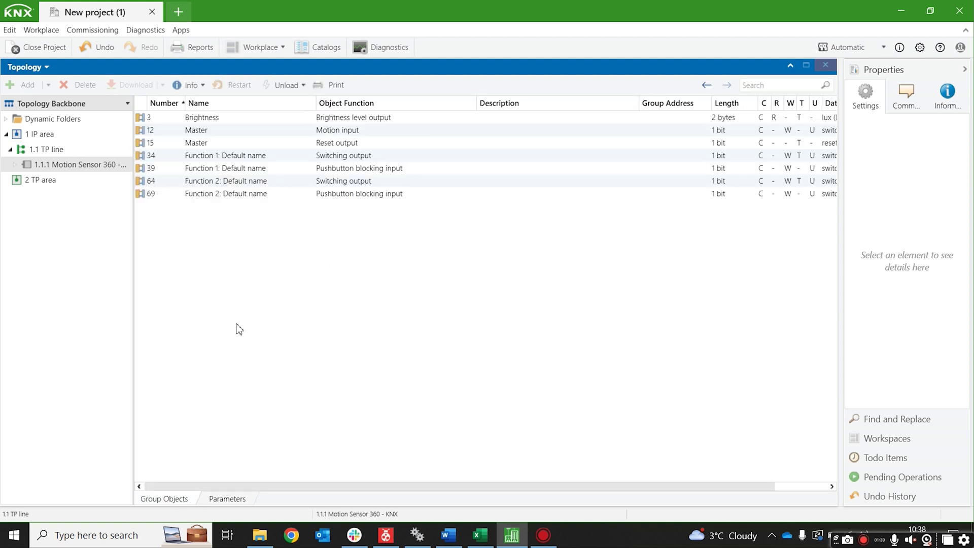
# Compare properties of Master Motion input (12) and Master Reset output (15, 1-bit, Communication/Transmit flags)
pyautogui.click(237, 135)
pyautogui.click(213, 142)
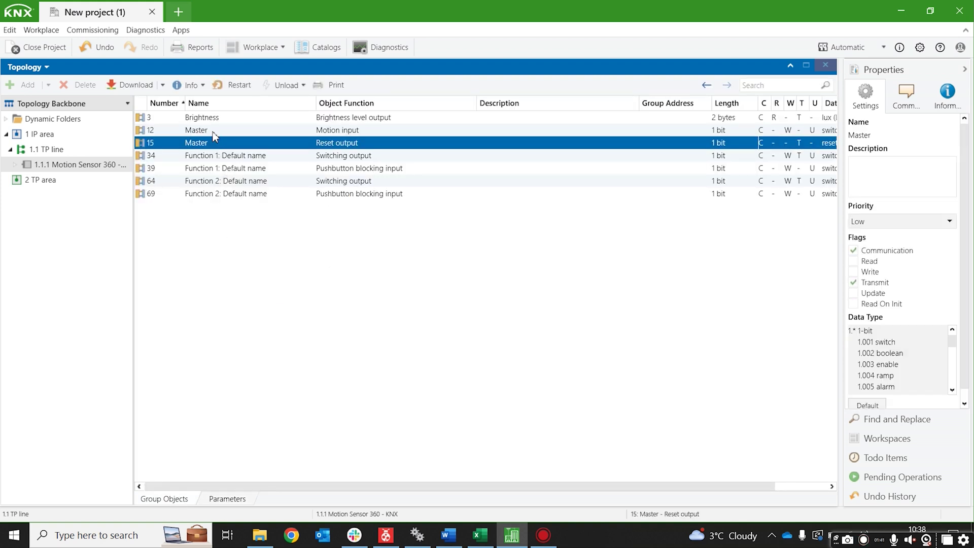
pyautogui.click(213, 132)
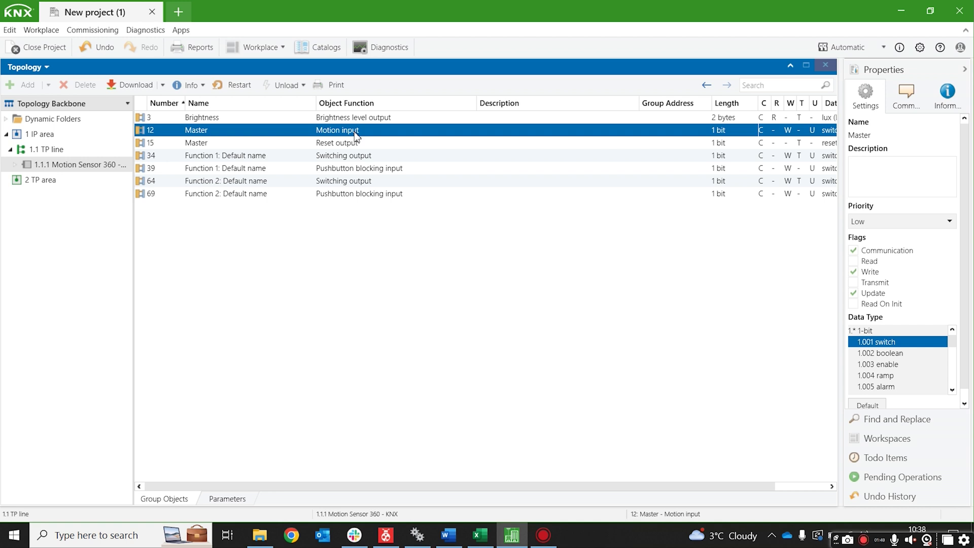
pyautogui.click(253, 143)
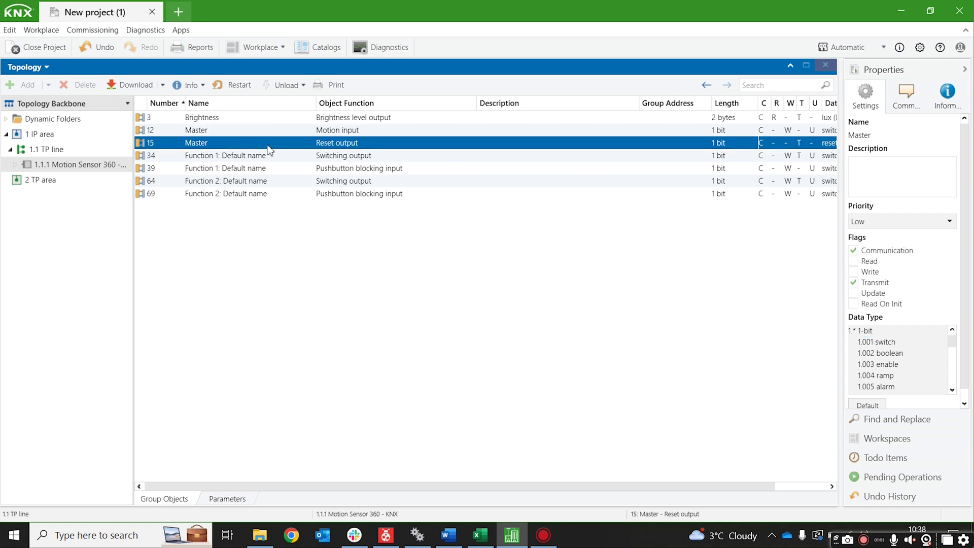
pyautogui.click(277, 131)
pyautogui.click(278, 145)
pyautogui.click(280, 131)
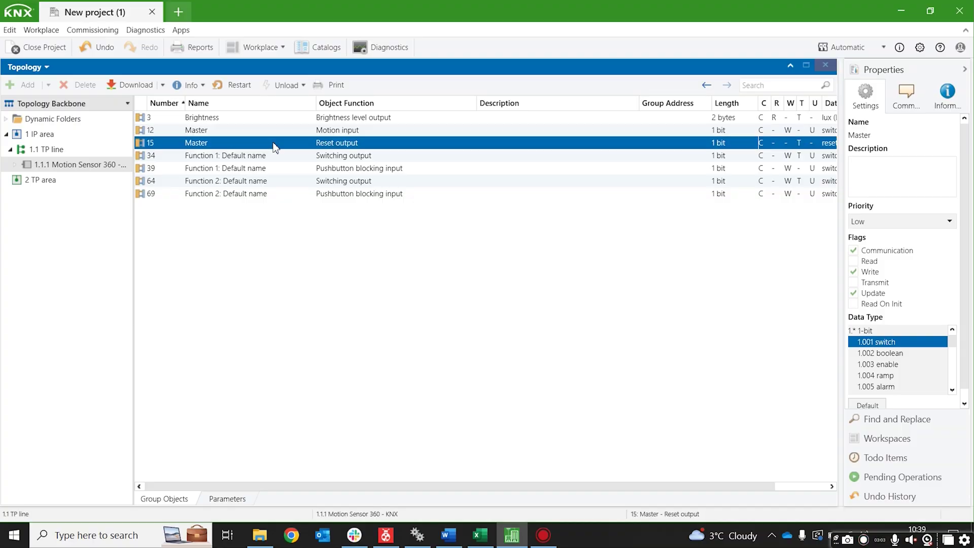
# Go back to the sensor's General parameters showing Colour White and Number of functions 2
pyautogui.click(228, 499)
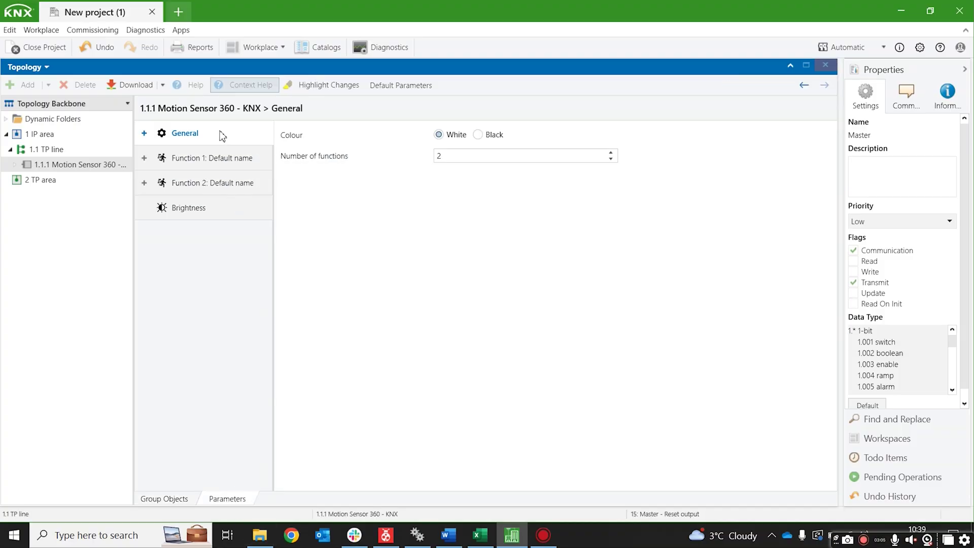
# Under General > Advanced, switch Master & slave functionality from Master to Slave
pyautogui.click(145, 134)
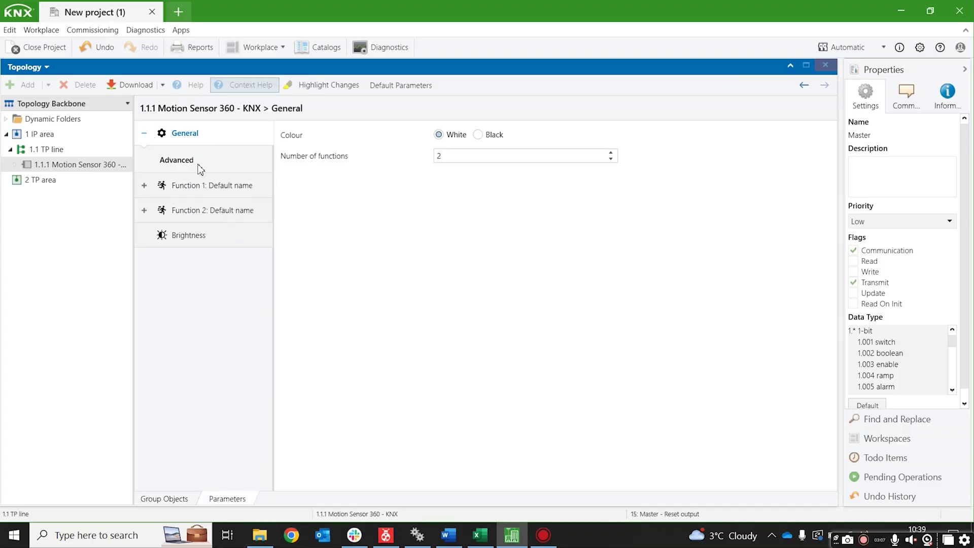
pyautogui.click(177, 161)
pyautogui.click(459, 162)
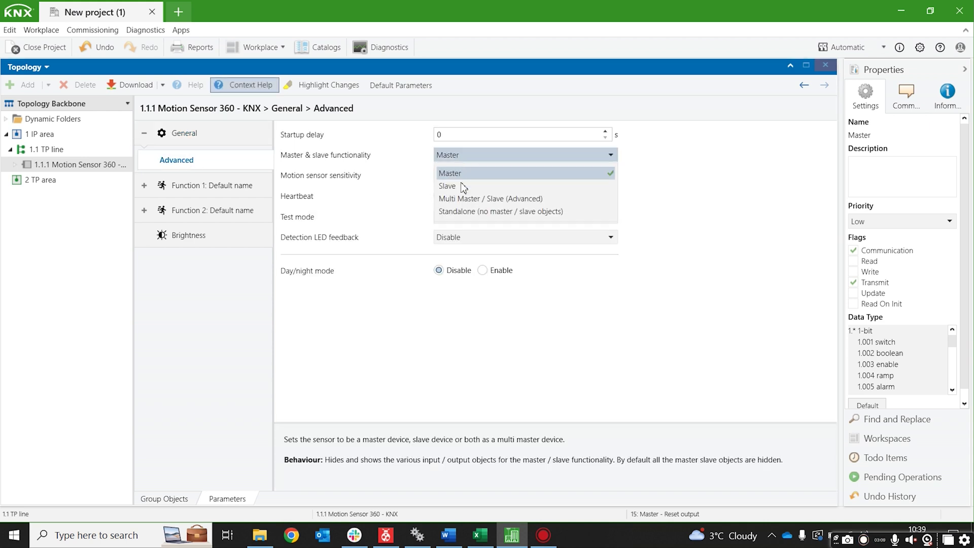
pyautogui.click(458, 189)
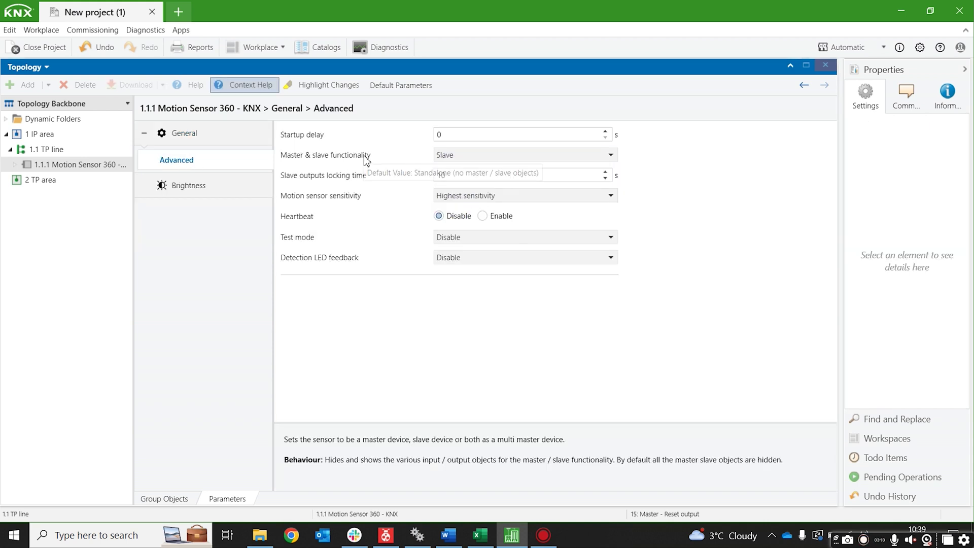
# Inspect the Slave Motion output (13) and Slave Reset input (14) group objects
pyautogui.click(181, 501)
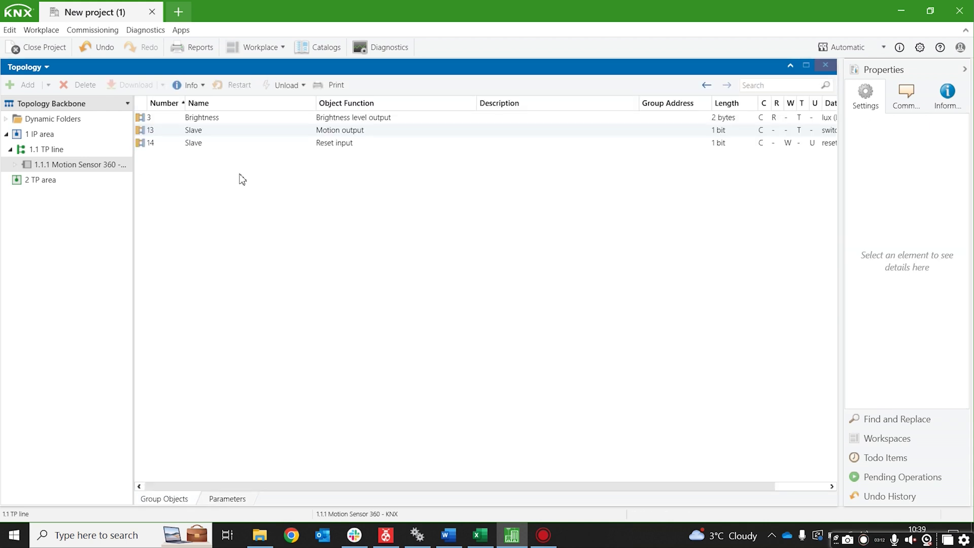
pyautogui.click(275, 134)
pyautogui.click(285, 144)
pyautogui.click(284, 133)
pyautogui.click(289, 146)
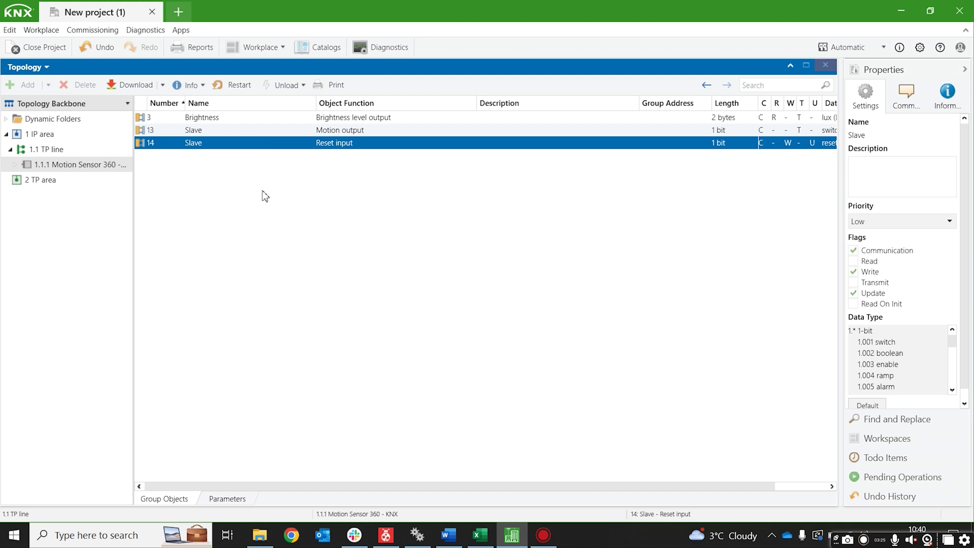
pyautogui.click(274, 131)
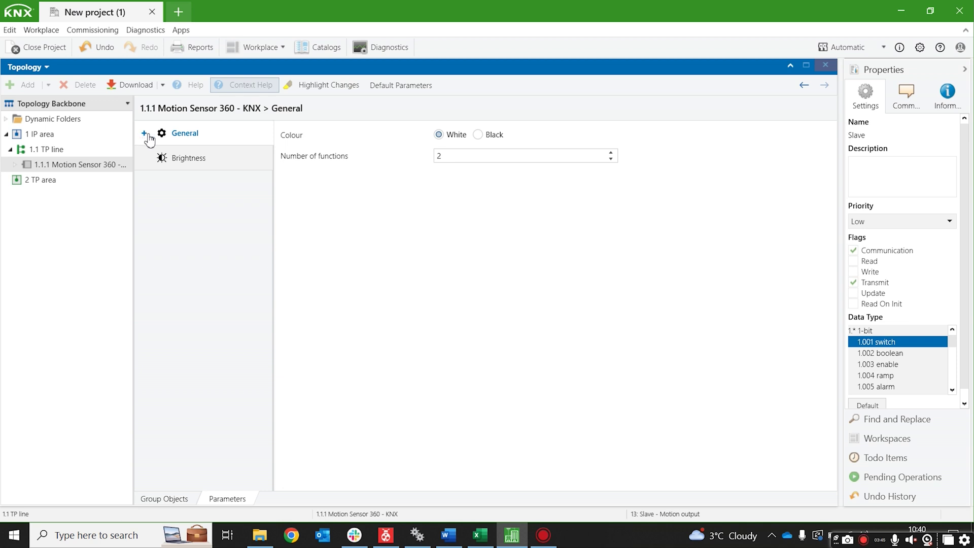
# Keep Slave outputs locking time at 10 s, then select Slave Motion output (13) in Group Objects
pyautogui.click(161, 157)
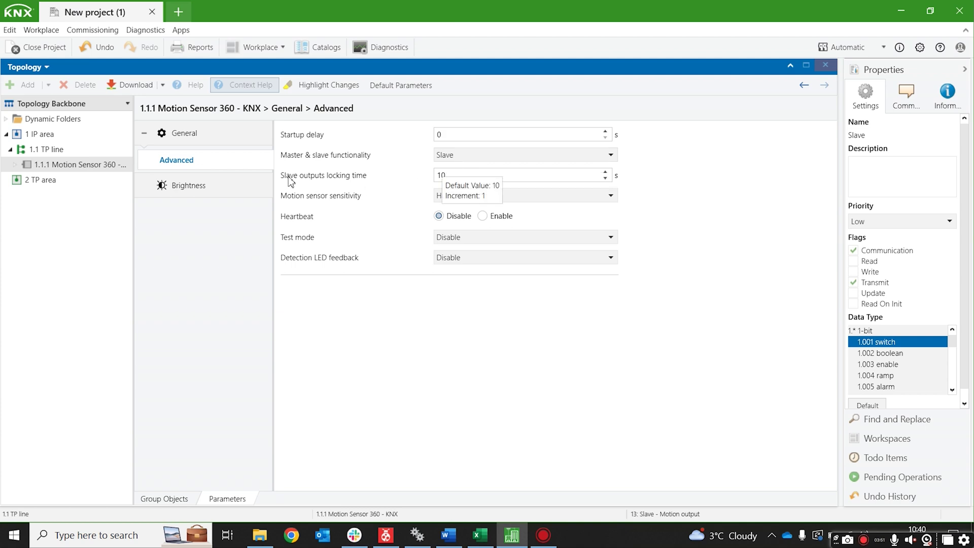
pyautogui.click(452, 176)
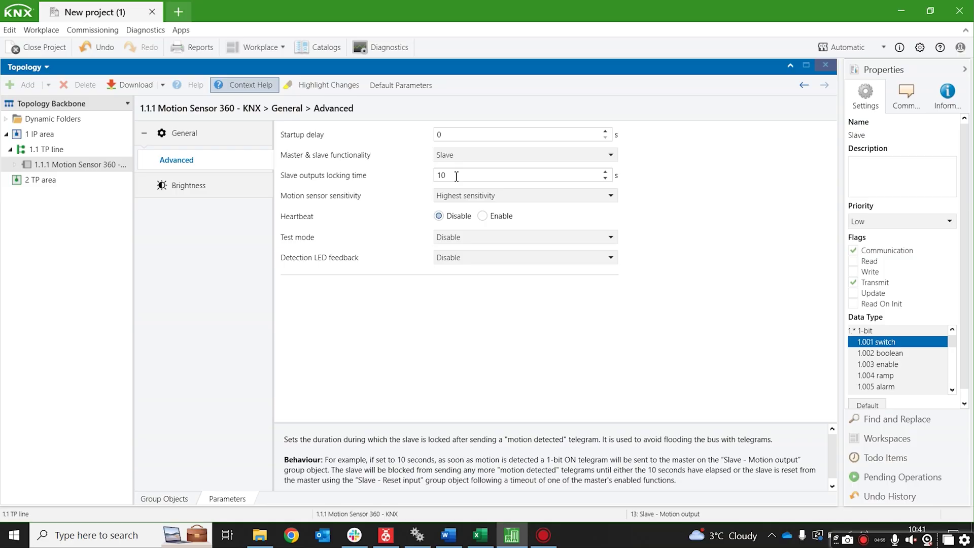
pyautogui.click(402, 243)
pyautogui.click(169, 501)
pyautogui.click(303, 133)
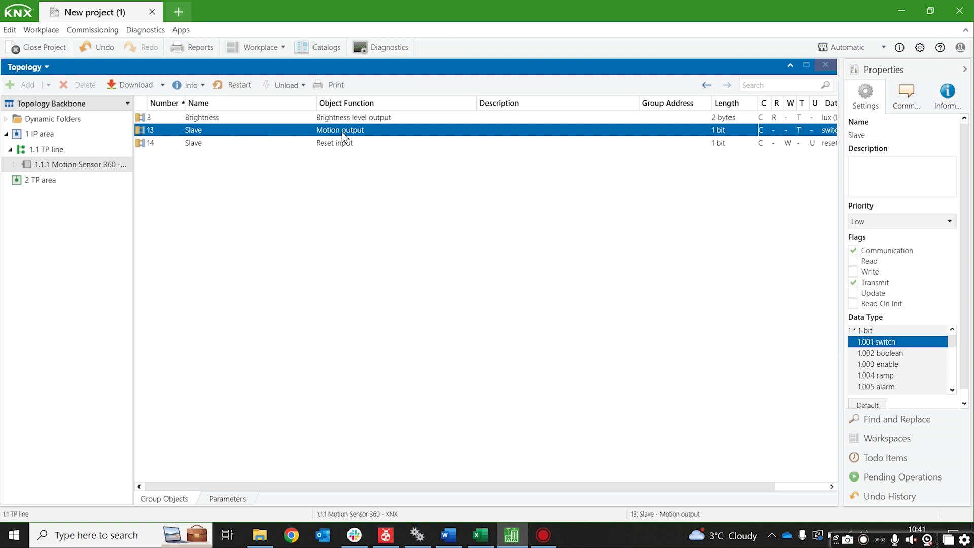
# Compare Slave Reset input (14) with Slave Motion output (13), then return to General parameters
pyautogui.click(338, 145)
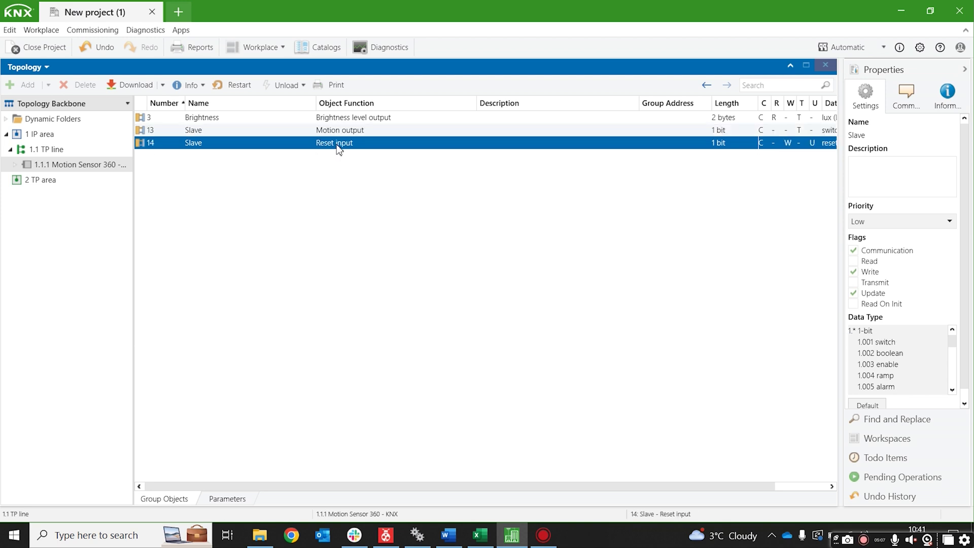
pyautogui.click(338, 135)
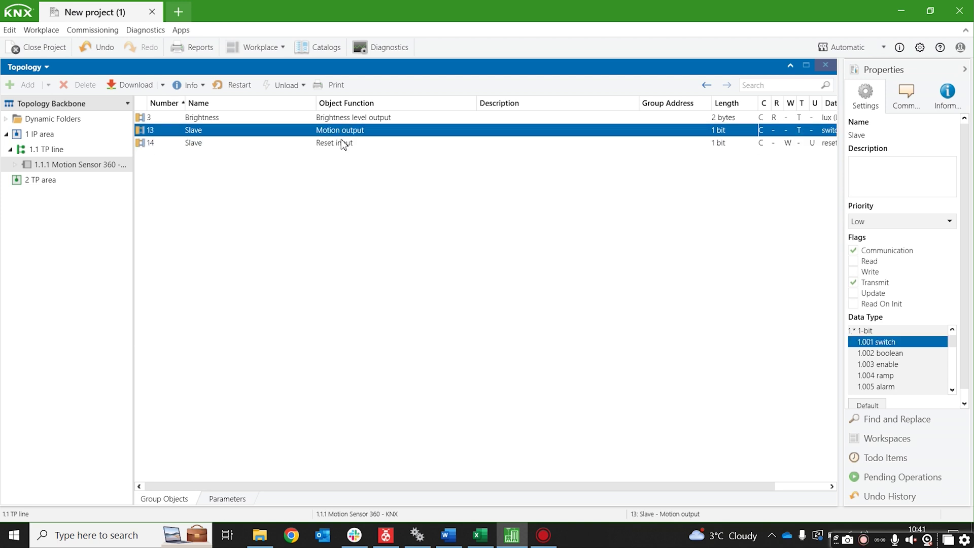
pyautogui.click(341, 142)
pyautogui.click(227, 498)
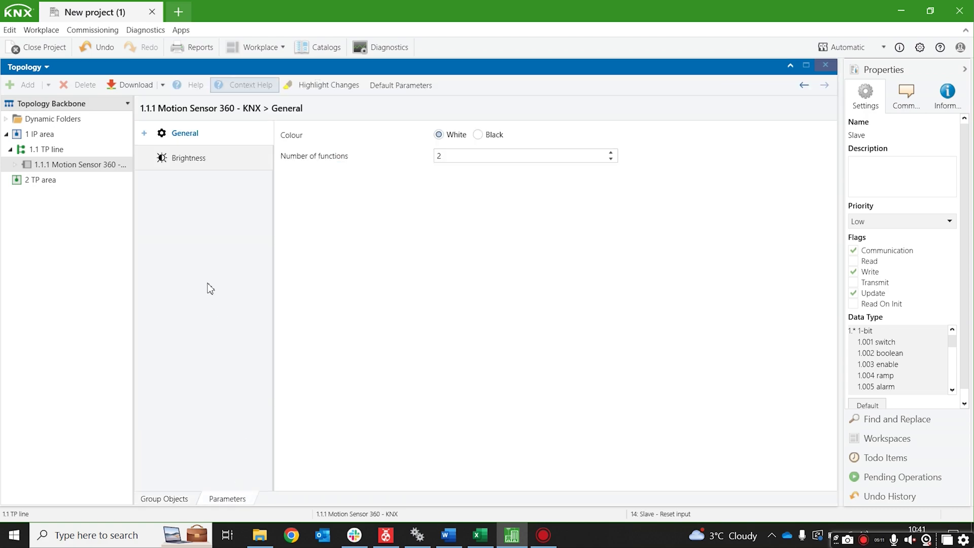